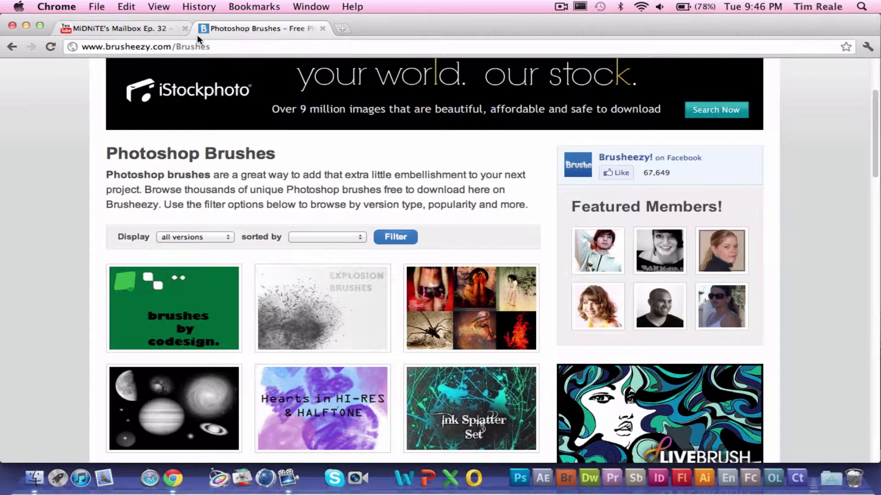
- Close the unrelated MiDNiTE's Mailbox video tab, leaving the Photoshop Brushes page
left_click(185, 29)
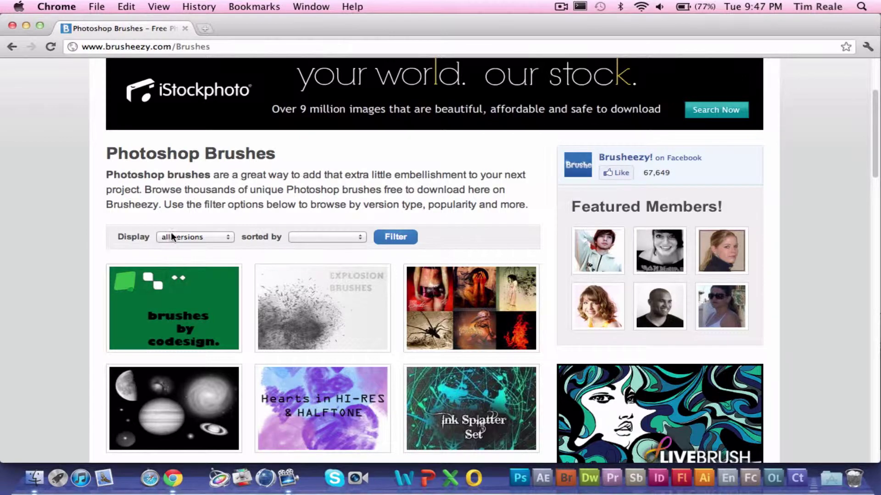
scroll(172, 209, "up", 3)
scroll(171, 210, "down", 5)
scroll(204, 133, "up", 2)
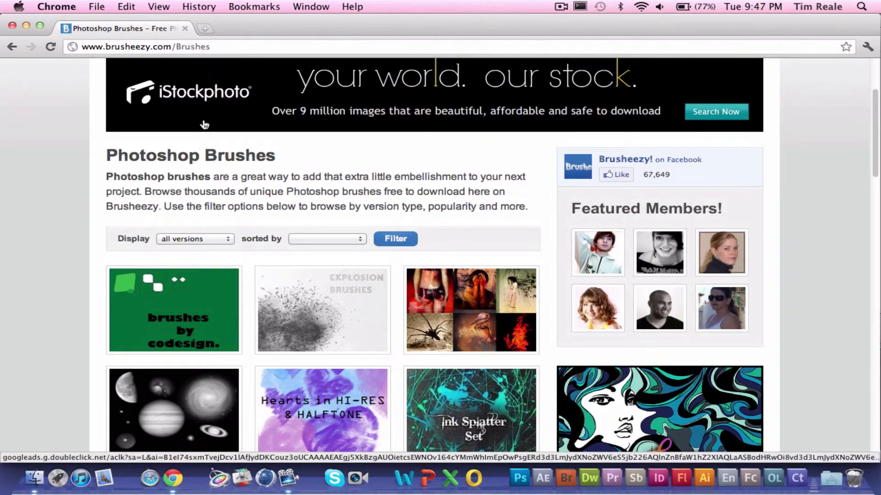
scroll(184, 229, "down", 1)
- Filter the brush listing to CS5 brushes sorted most popular first
left_click(184, 239)
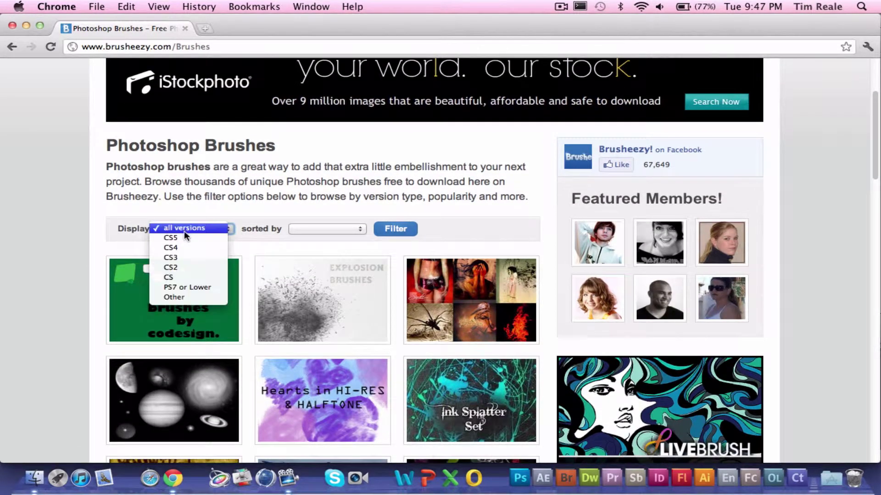
left_click(184, 237)
left_click(321, 229)
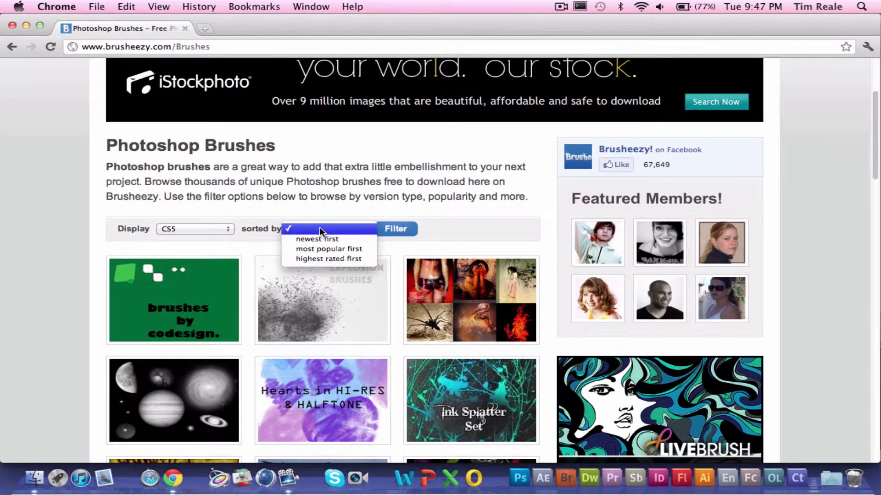
left_click(316, 249)
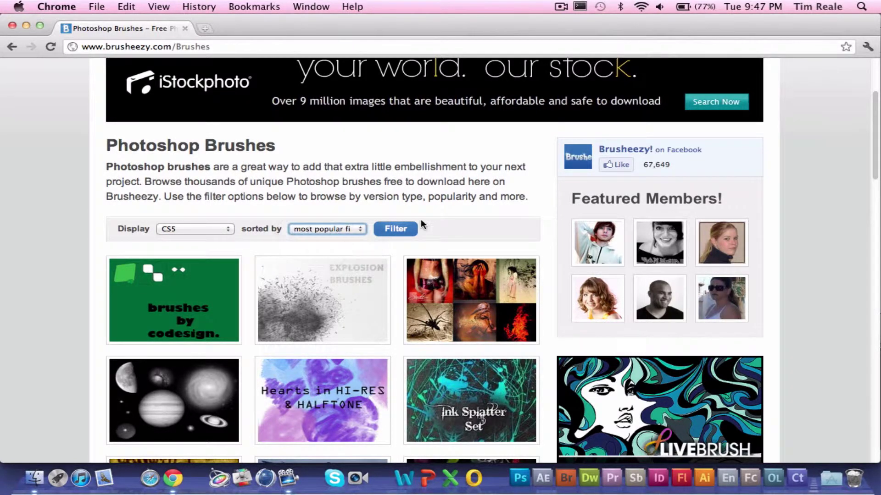
left_click(415, 223)
scroll(415, 223, "down", 4)
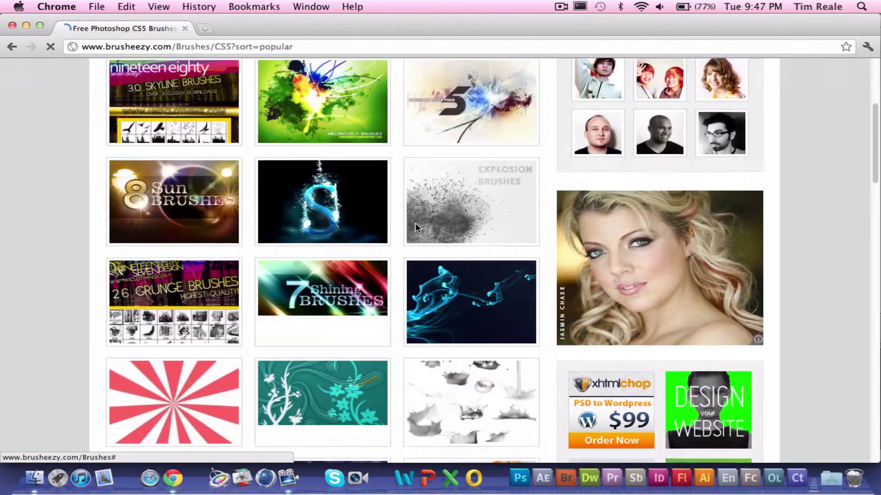
scroll(415, 223, "down", 4)
scroll(415, 223, "down", 4)
scroll(415, 223, "down", 3)
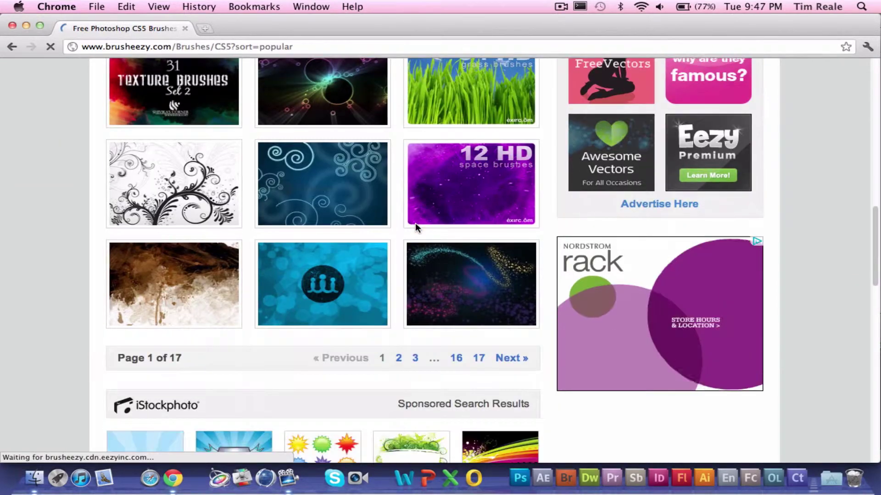
scroll(415, 223, "up", 1)
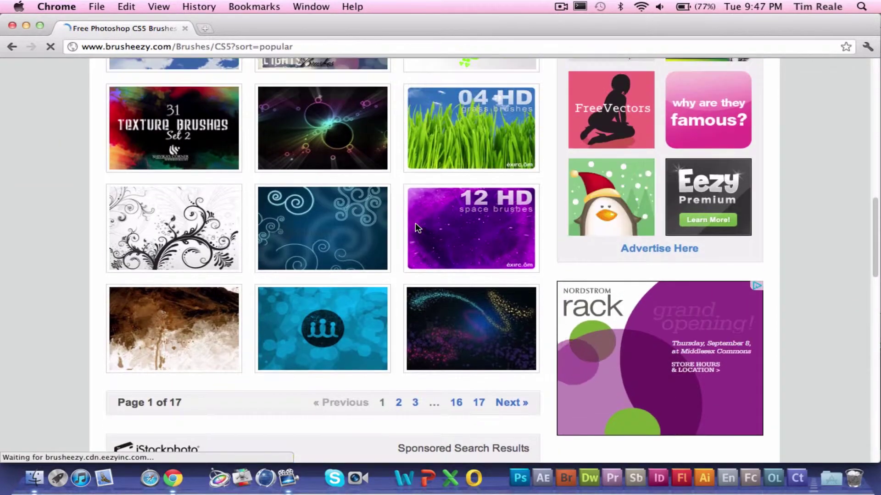
- Download the GrassBrushes HD zip from its brush page
left_click(462, 156)
scroll(461, 226, "down", 1)
type("Swirls")
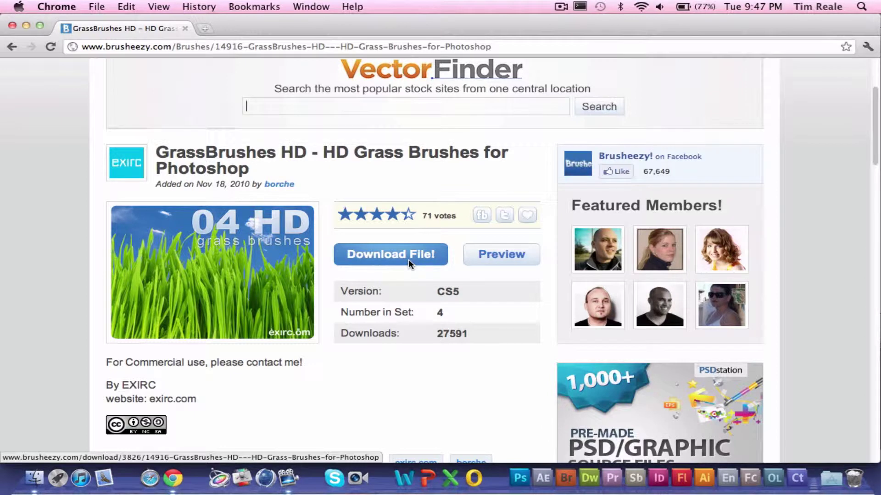
left_click(409, 259)
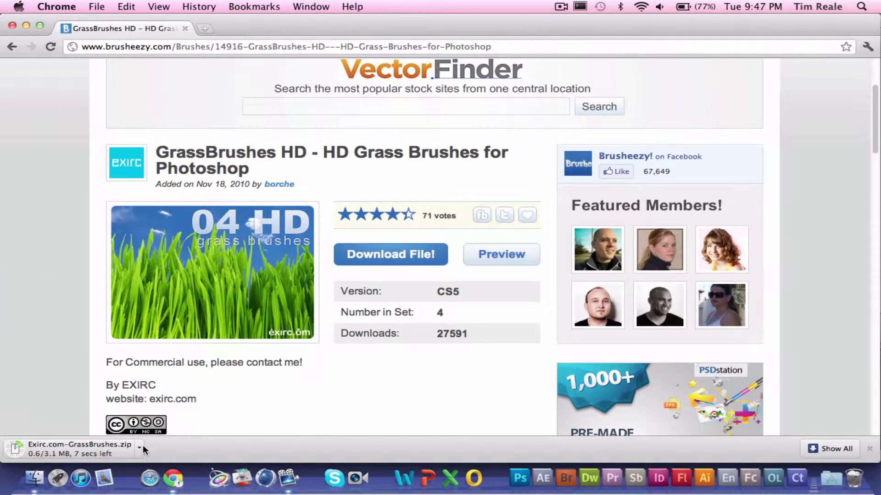
left_click(139, 449)
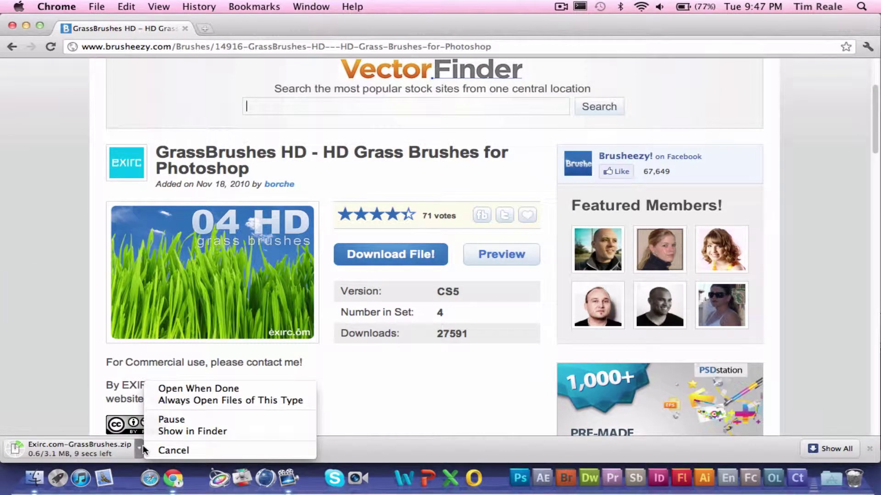
- Move the downloaded grass brushes zip to the desktop and extract it
left_click(178, 433)
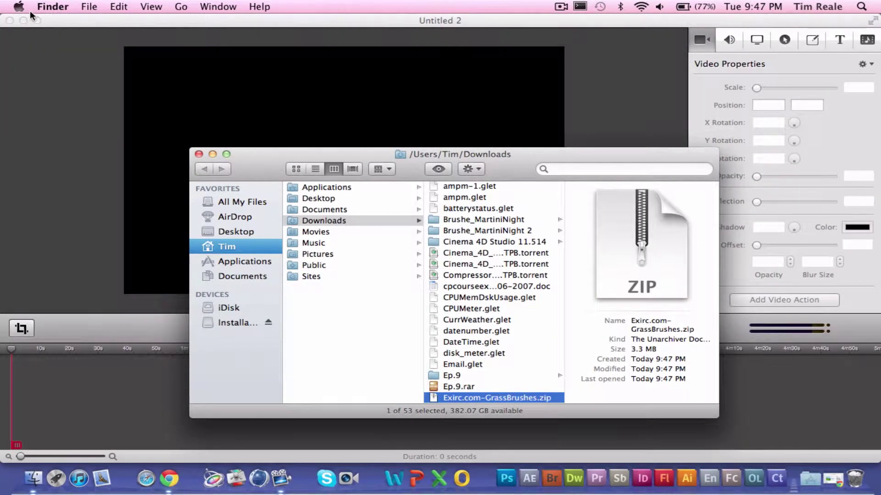
left_click(10, 19)
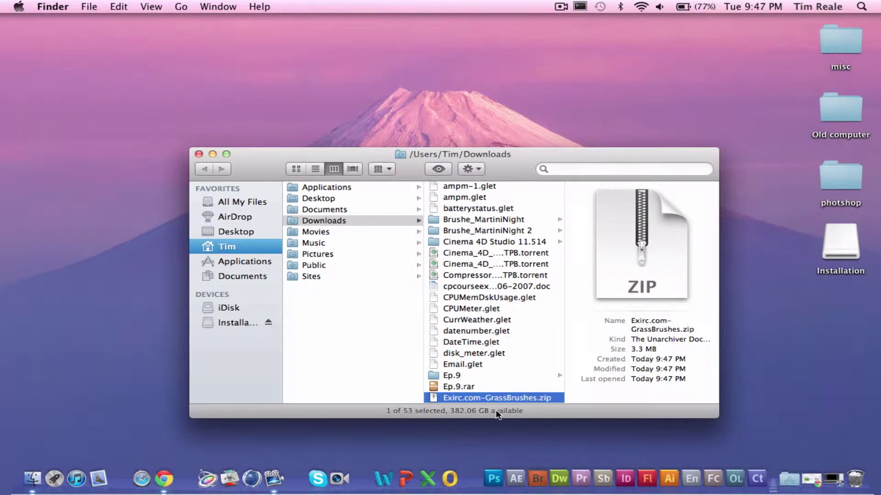
left_click_drag(494, 398, 57, 303)
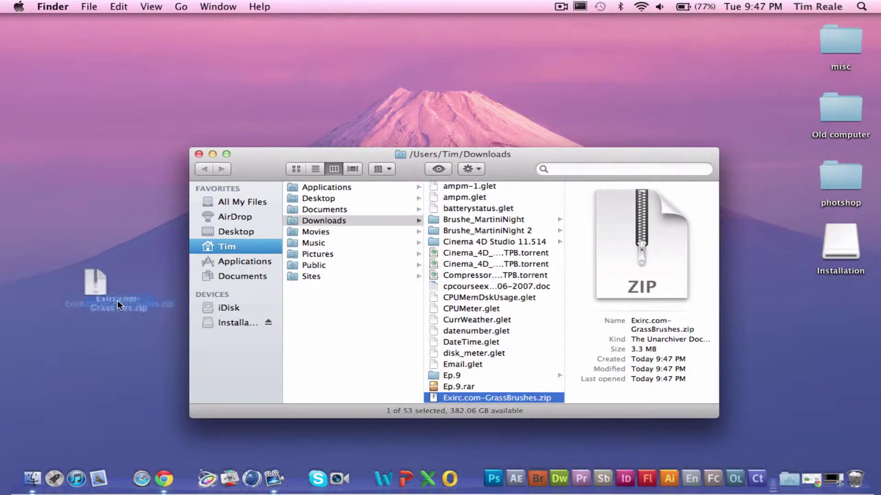
left_click(199, 153)
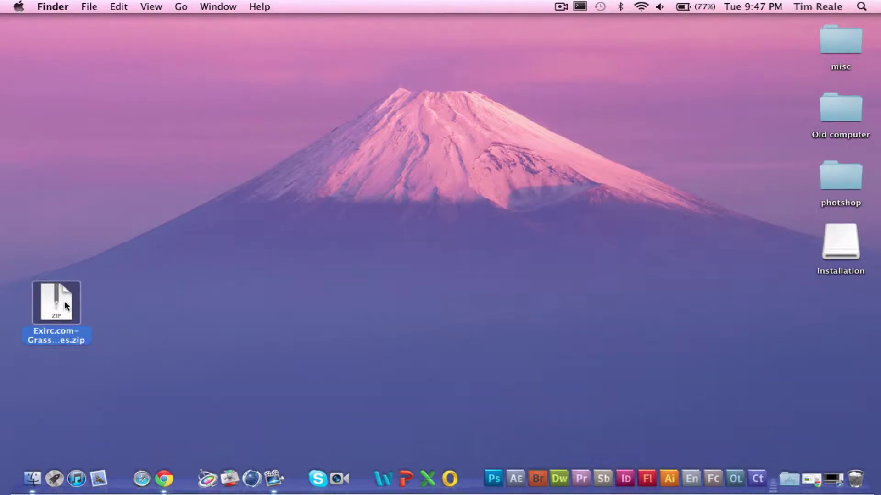
double_click(64, 301)
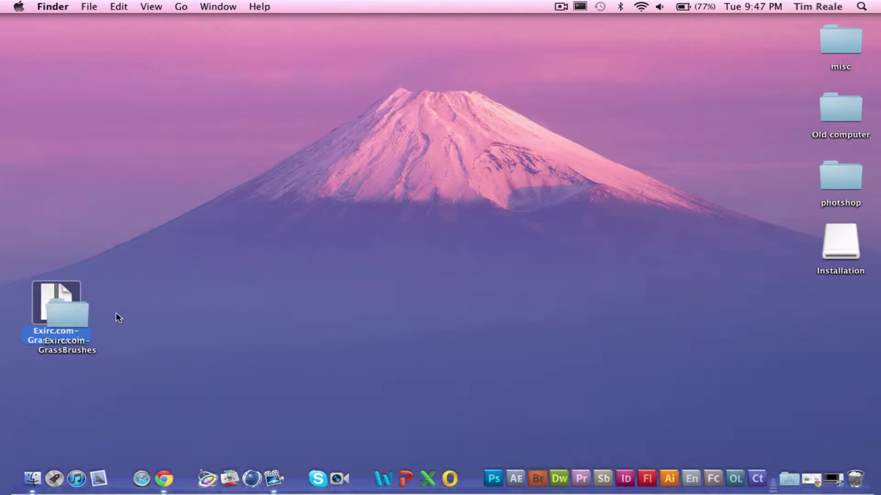
- Move the GrassBrushes .abr file out of the extracted folder onto the desktop
left_click_drag(78, 322, 300, 298)
double_click(301, 298)
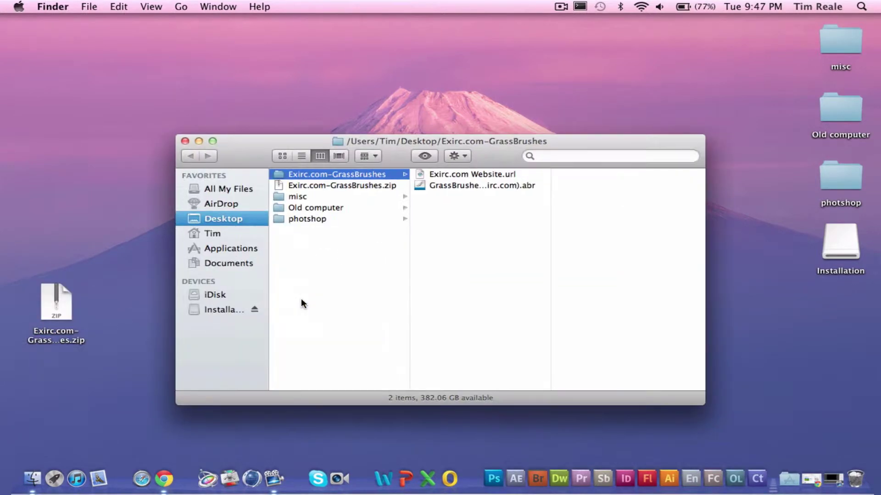
left_click_drag(520, 184, 414, 97)
left_click(186, 142)
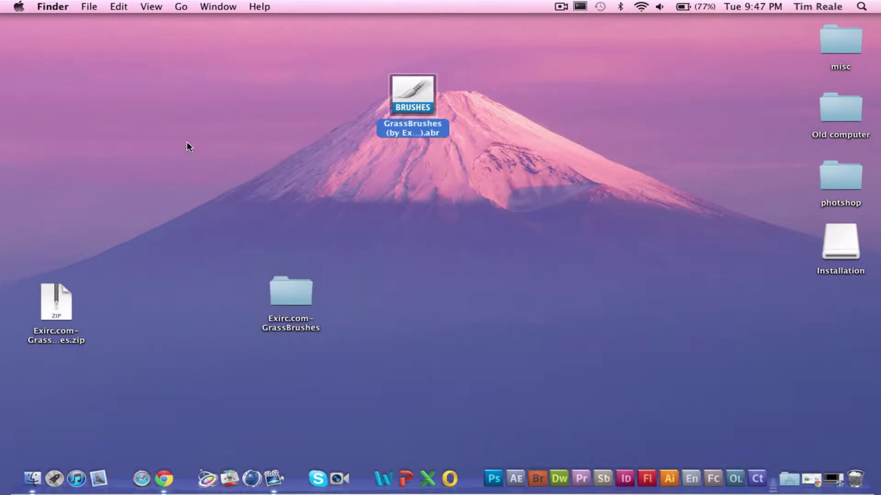
- Trash the zip and the extracted folder, leaving only the .abr file
left_click_drag(381, 282, 29, 289)
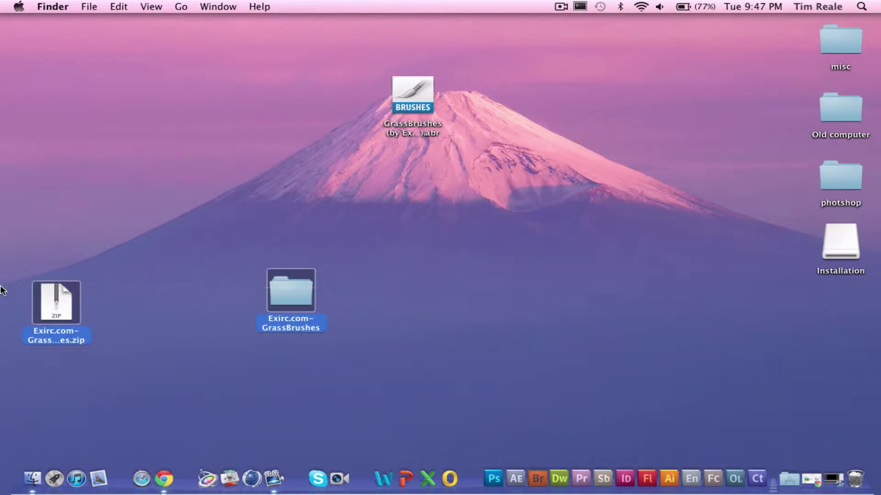
left_click_drag(283, 291, 855, 478)
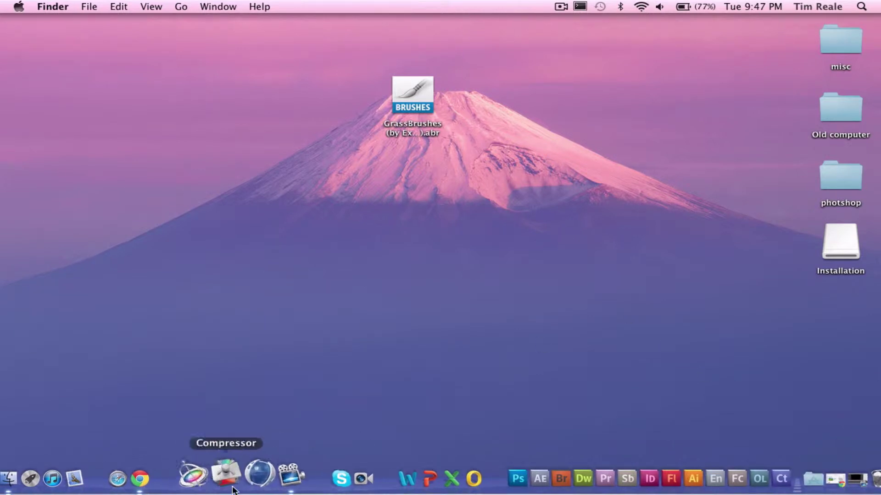
- Locate Adobe Photoshop CS5 via Finder search and navigate to its Presets/Brushes folder
left_click(32, 479)
left_click(599, 63)
type("phot")
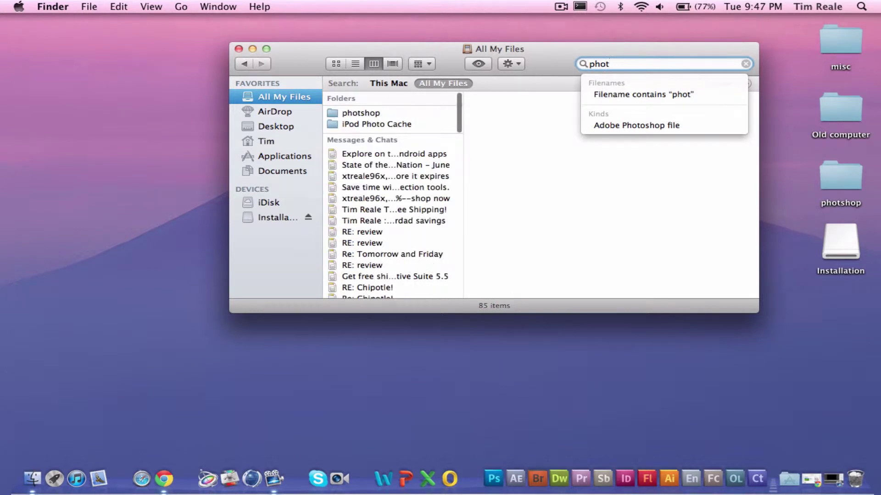
type("oshop")
scroll(415, 208, "down", 5)
scroll(415, 208, "down", 5)
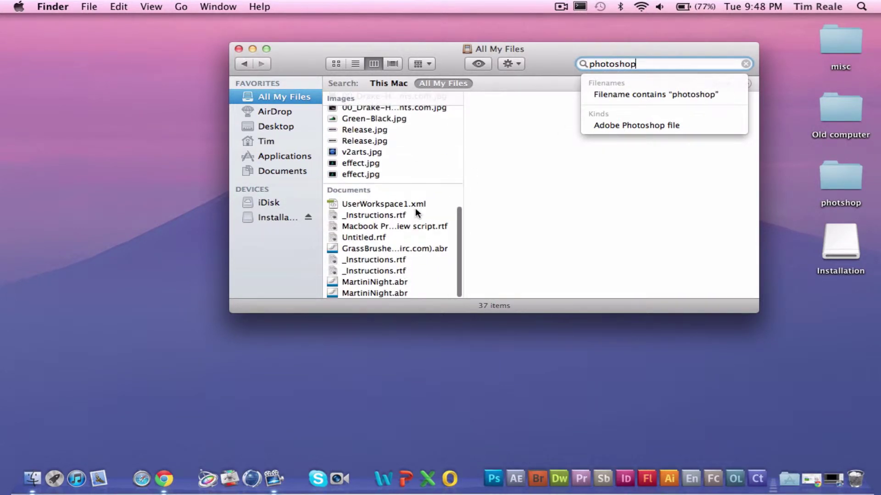
type(" cs5")
scroll(353, 222, "down", 5)
scroll(353, 222, "down", 3)
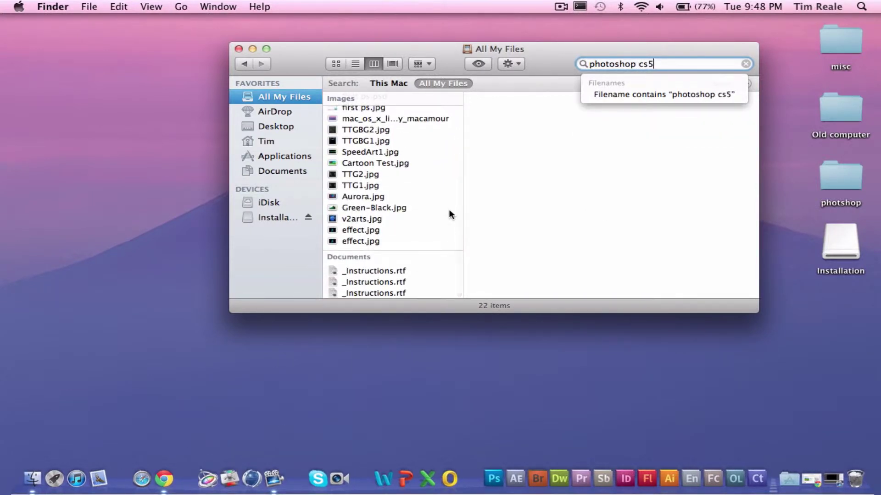
type(" adobe")
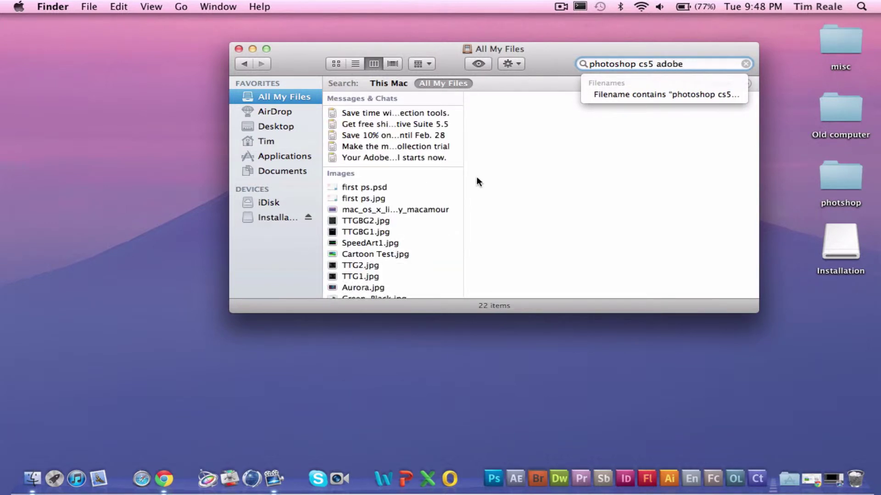
scroll(415, 189, "down", 2)
scroll(415, 189, "down", 3)
left_click(385, 83)
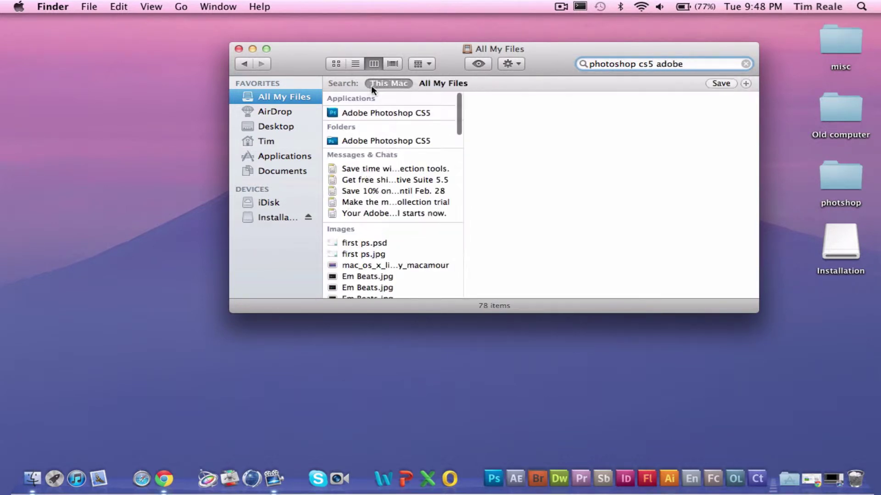
left_click(367, 143)
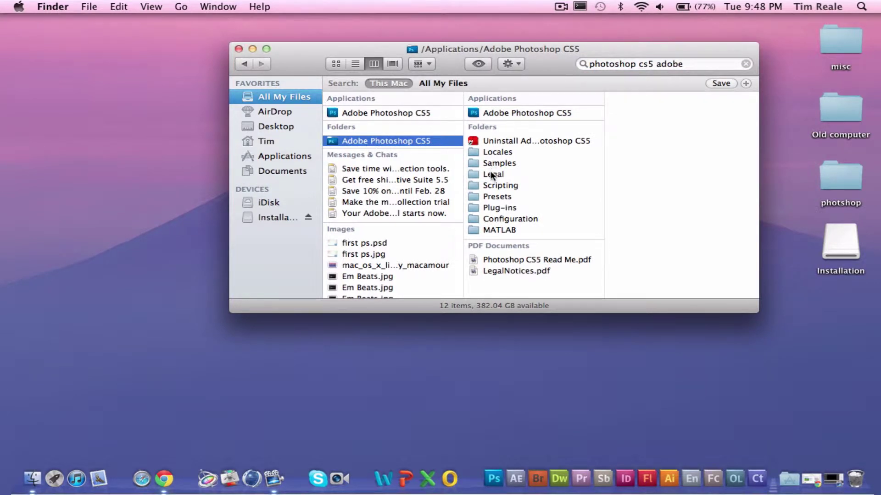
left_click(493, 197)
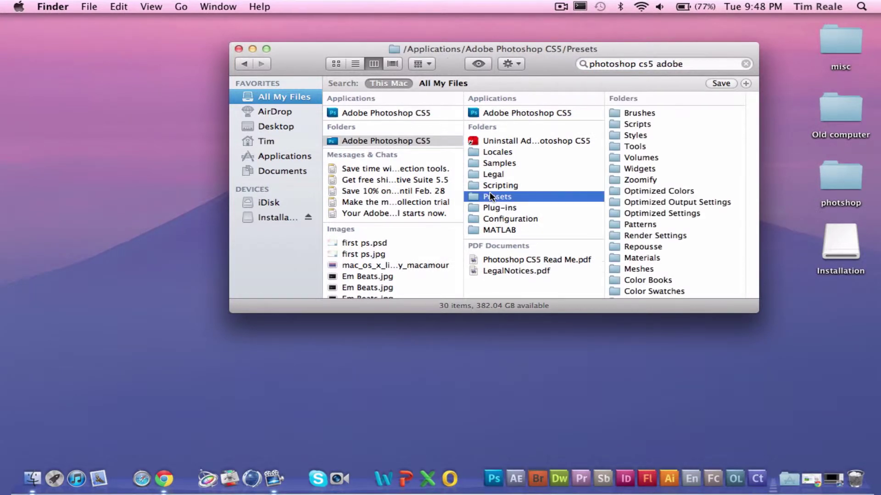
left_click(636, 113)
- Move the GrassBrushes .abr file from the desktop into the Brushes folder
left_click_drag(550, 54, 509, 142)
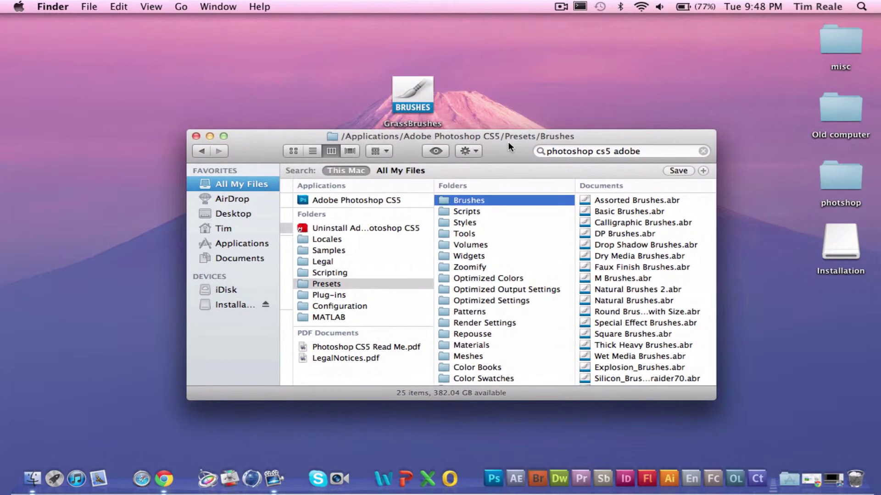
left_click_drag(411, 93, 502, 56)
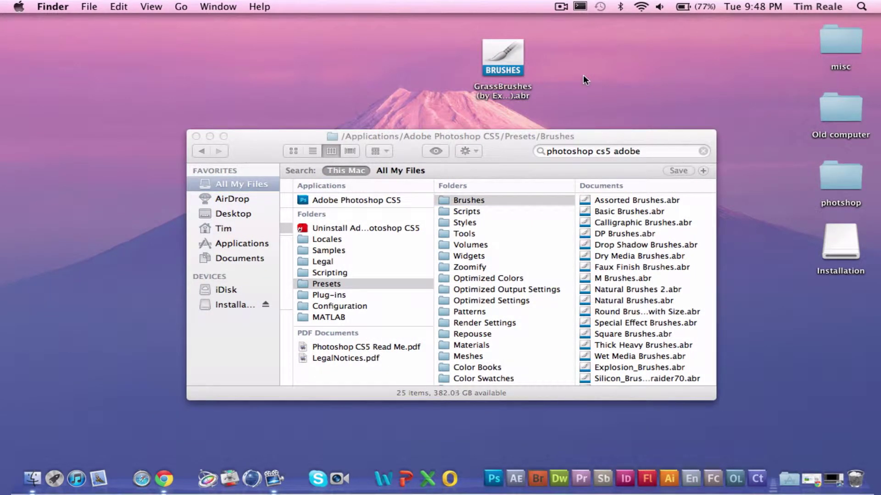
left_click_drag(503, 59, 614, 220)
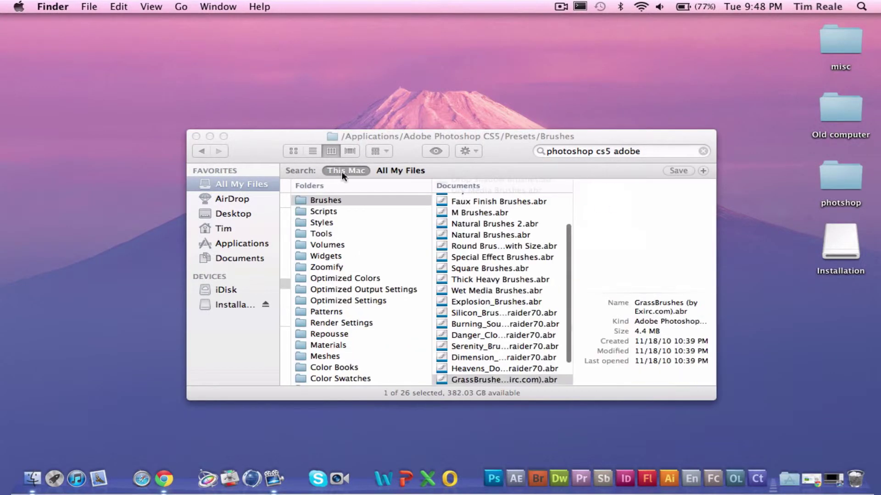
- Close the Brushes folder window and launch Adobe Photoshop CS5 from the Dock
left_click(197, 137)
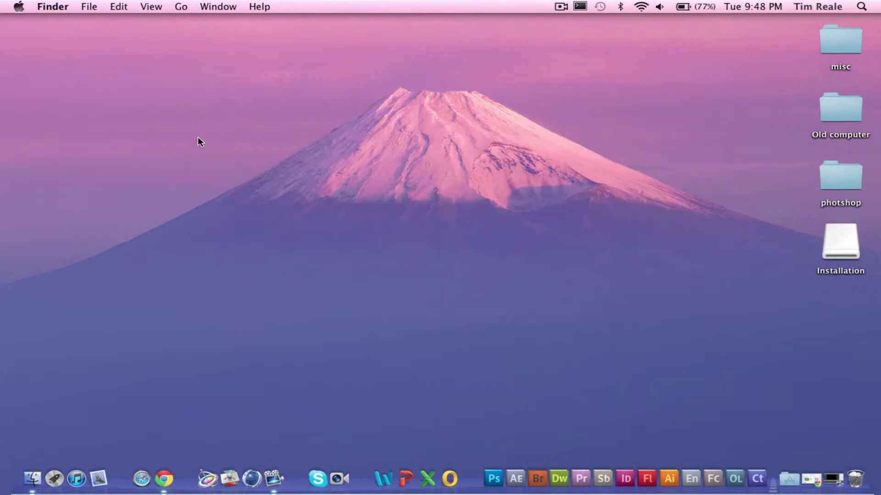
left_click(492, 475)
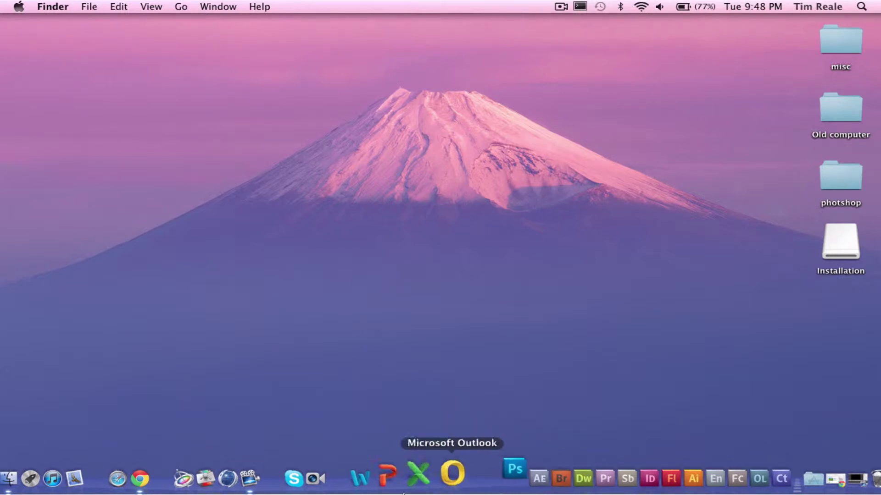
right_click(168, 475)
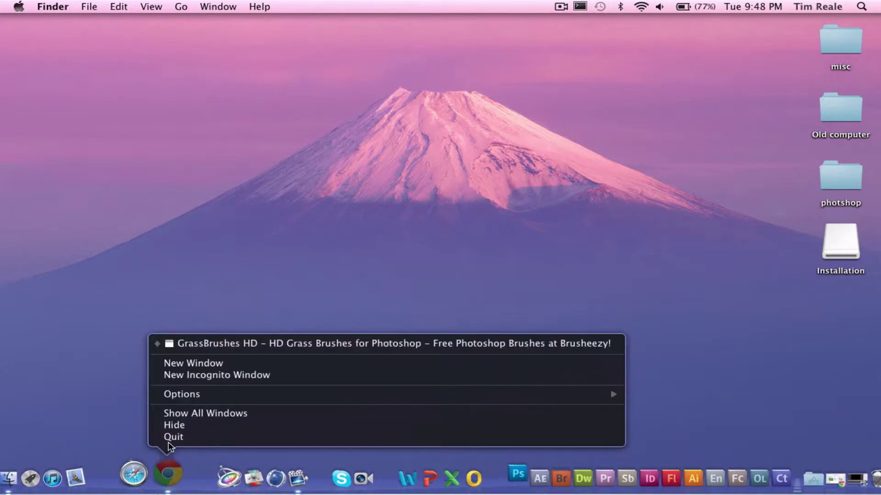
left_click(101, 416)
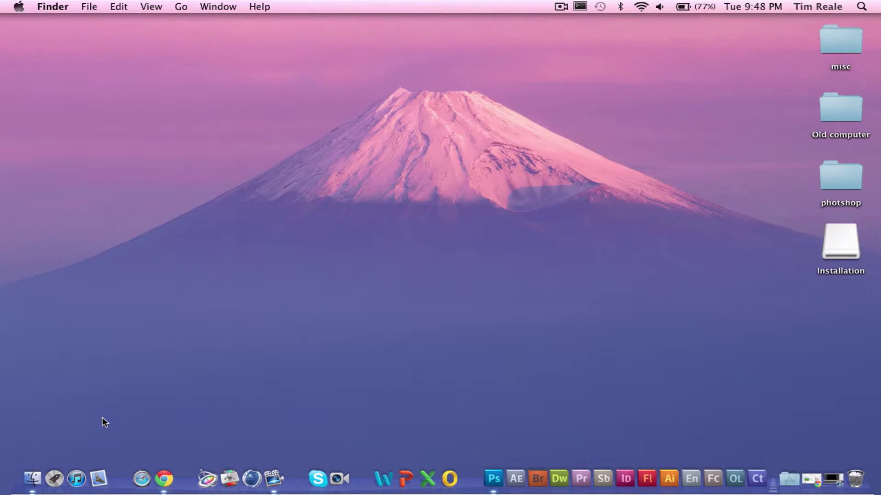
left_click(492, 477)
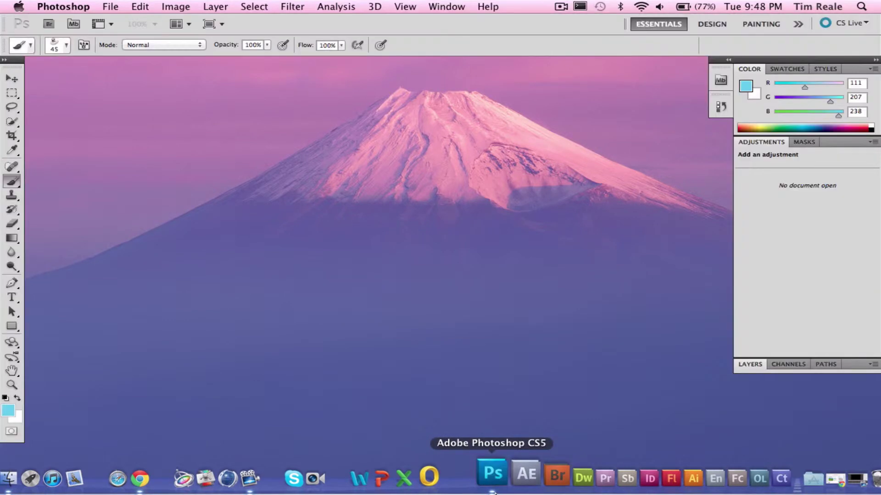
- Create a new 7×5 inch, 72 ppi, white-background document and dismiss the improvement prompt
left_click(113, 7)
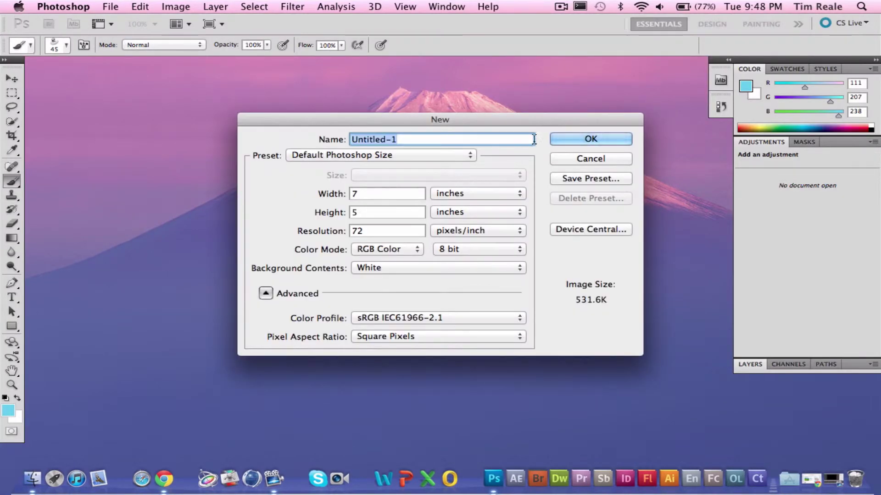
left_click(591, 139)
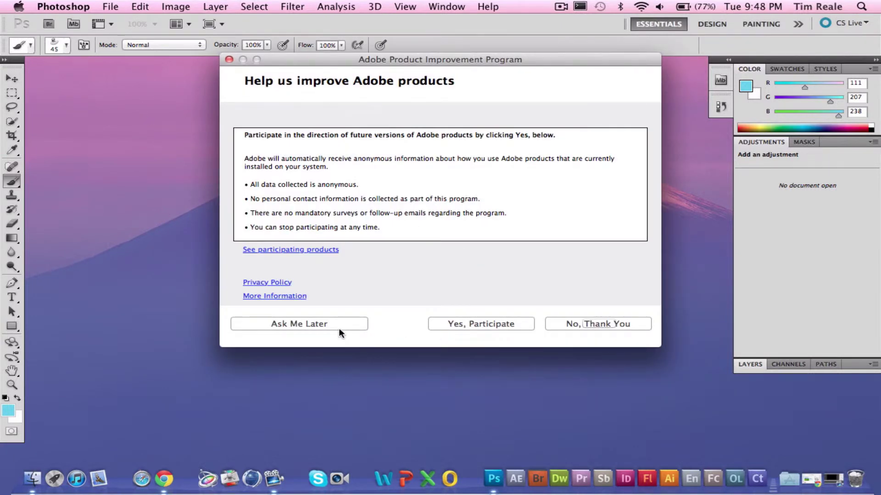
left_click(335, 323)
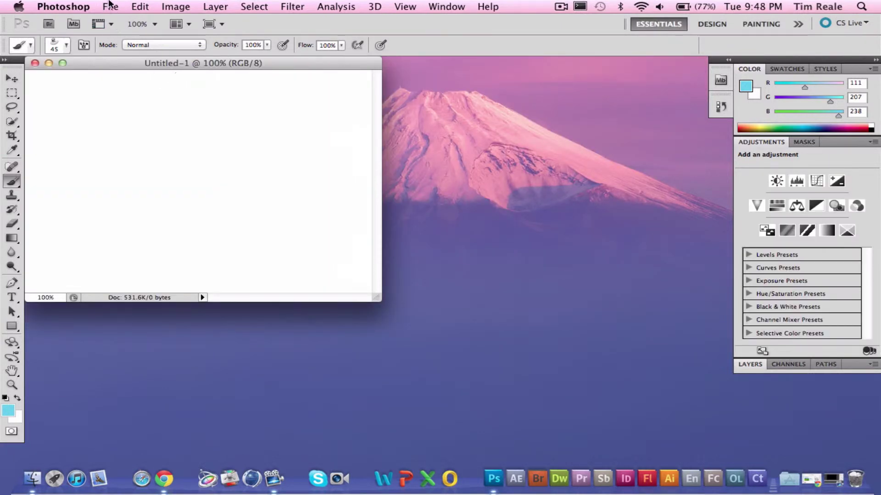
- Replace the current brushes with the GrassBrushes set and select its 2500 px grass brush
left_click(69, 44)
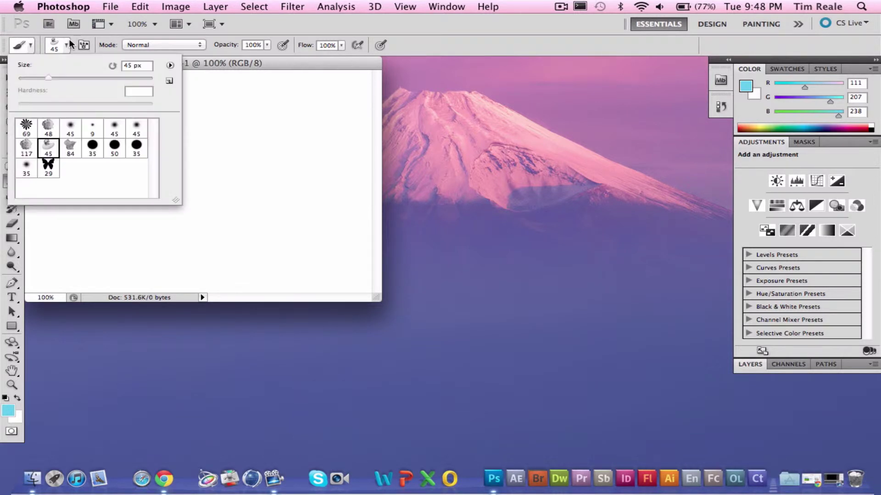
left_click(170, 64)
scroll(276, 275, "down", 4)
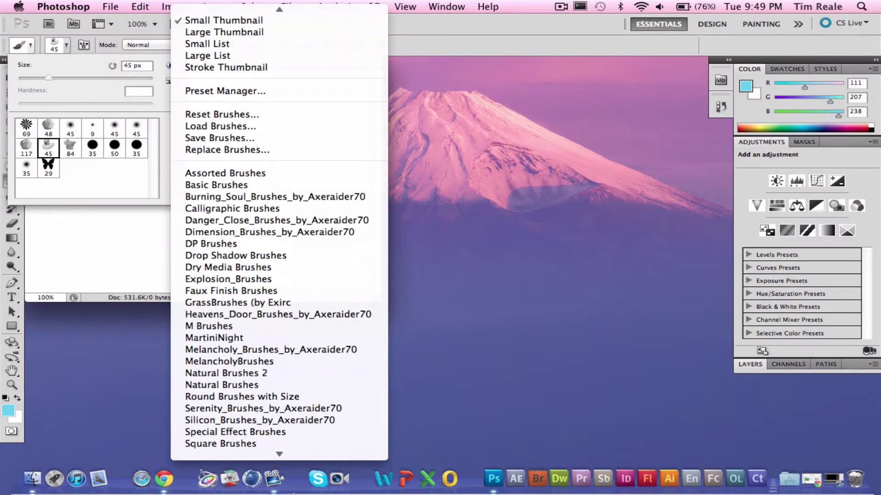
scroll(276, 275, "down", 1)
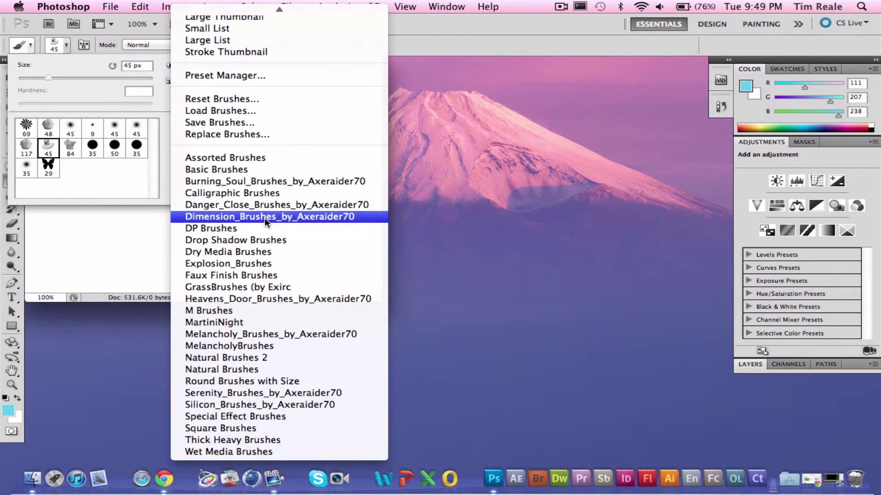
left_click(251, 287)
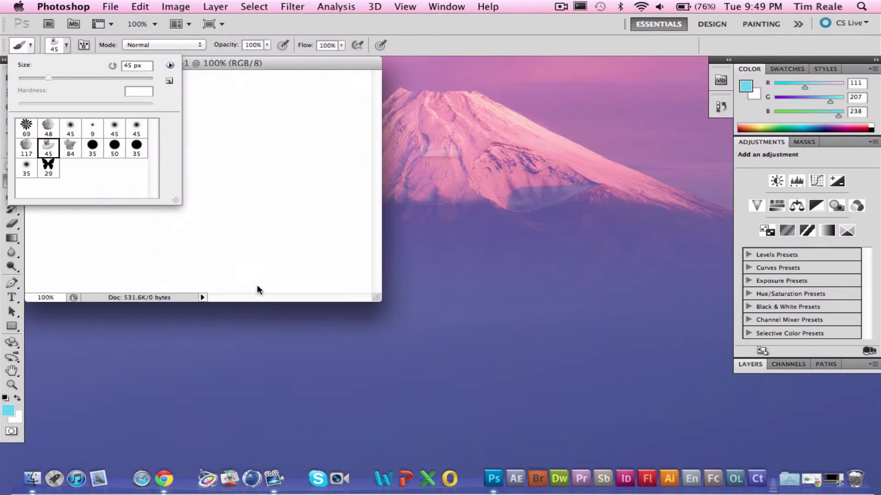
left_click(550, 180)
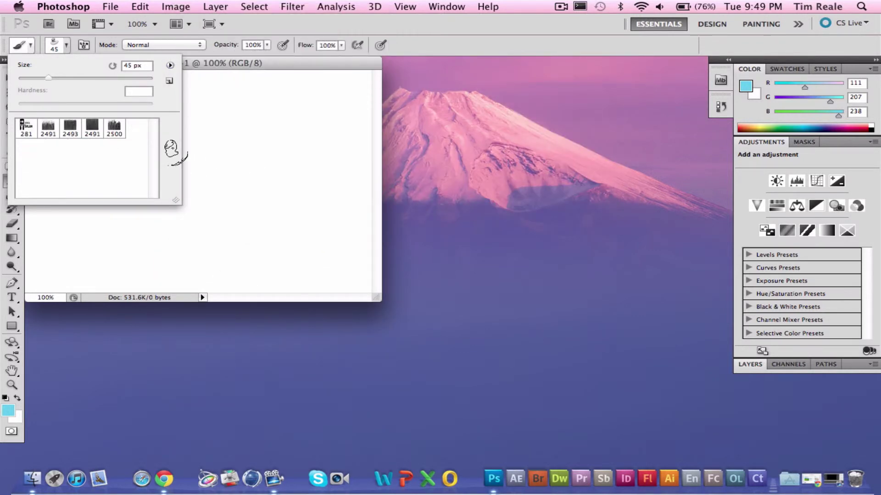
left_click(114, 128)
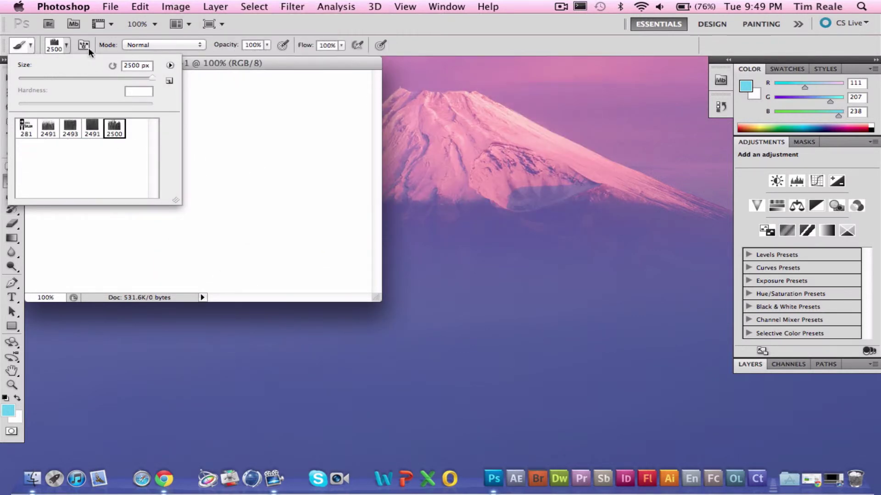
left_click(68, 45)
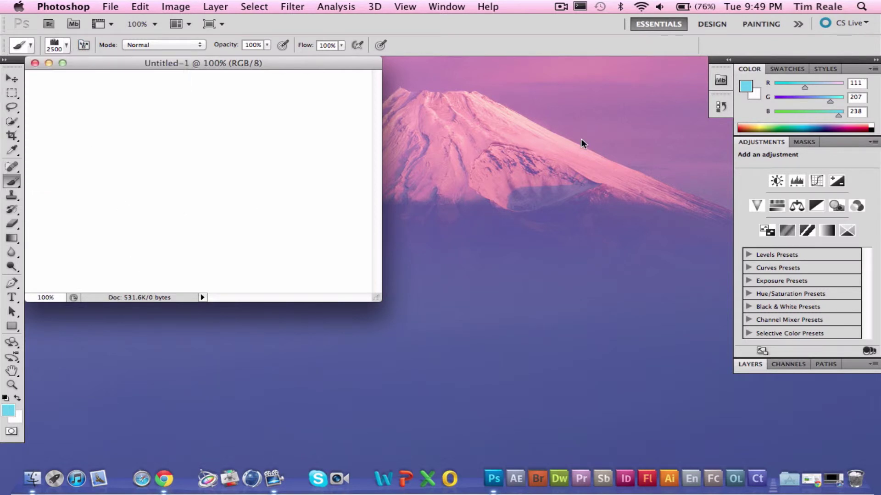
- Shrink the grass brush to 197 px and choose green as the paint colour
left_click(67, 46)
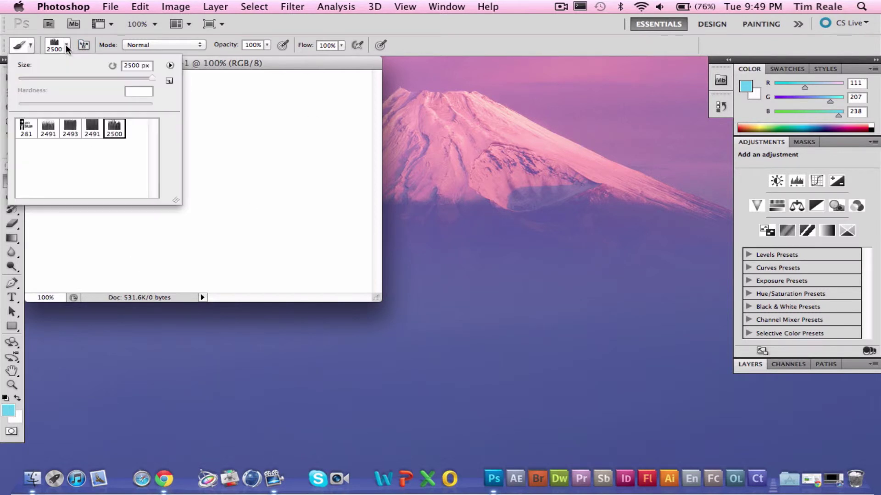
left_click(117, 78)
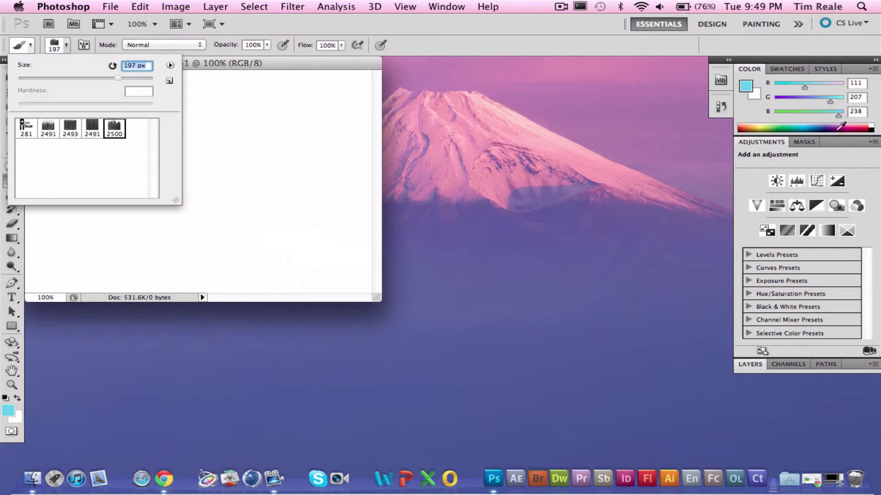
left_click(783, 126)
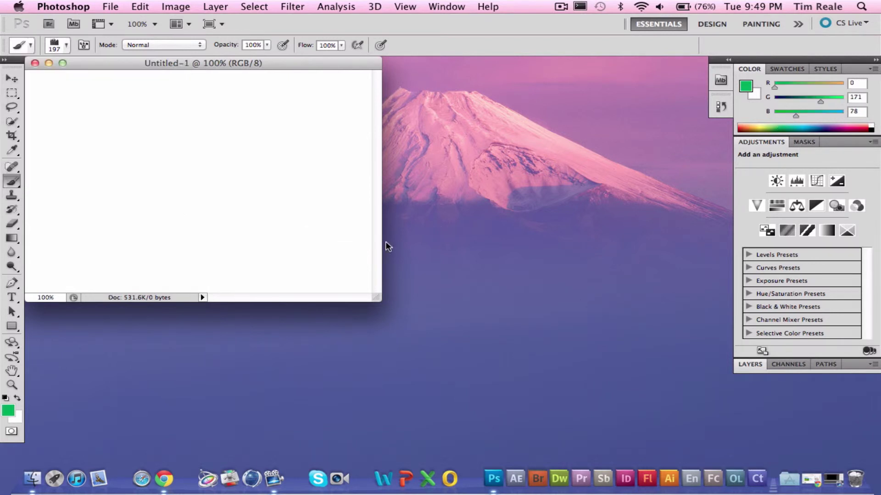
- Paint grass strokes across the bottom of the canvas from right to left edge
left_click_drag(327, 272, 303, 261)
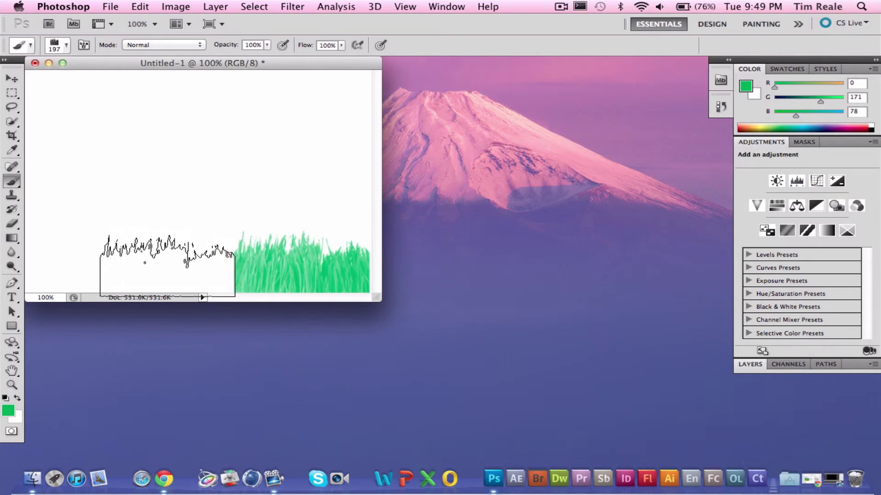
left_click(169, 262)
left_click_drag(169, 261, 42, 264)
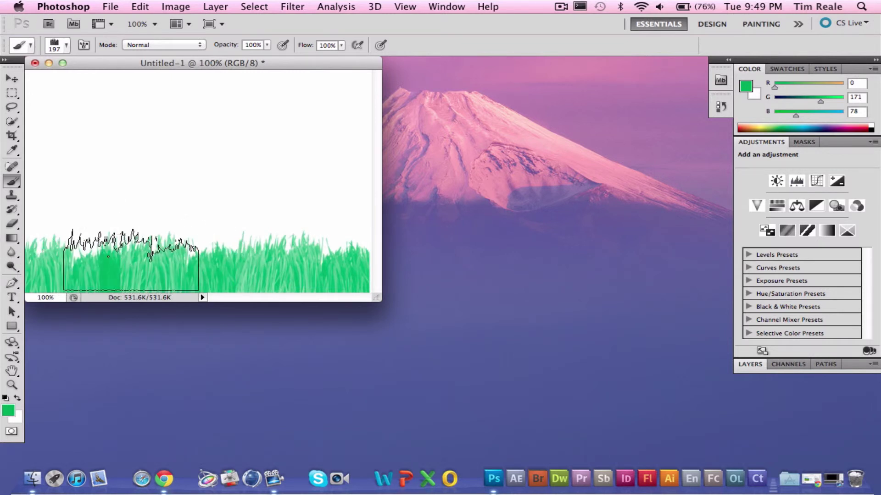
left_click(358, 268)
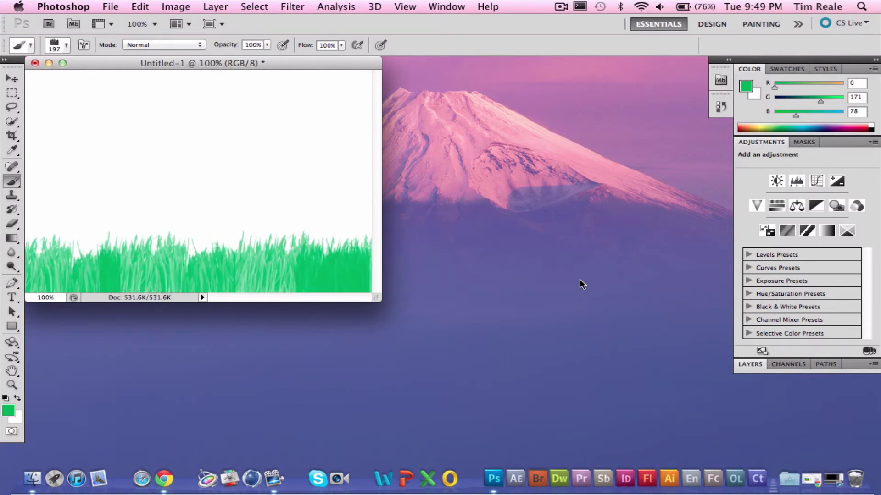
left_click(66, 6)
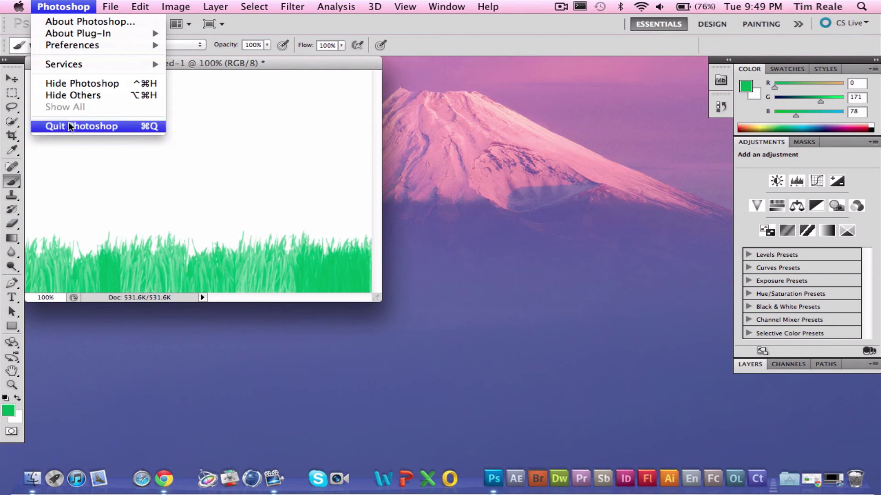
left_click(560, 6)
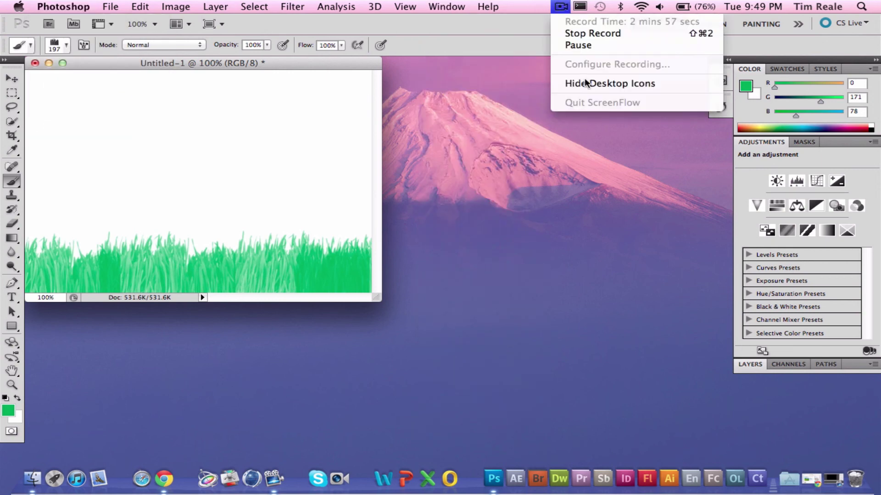